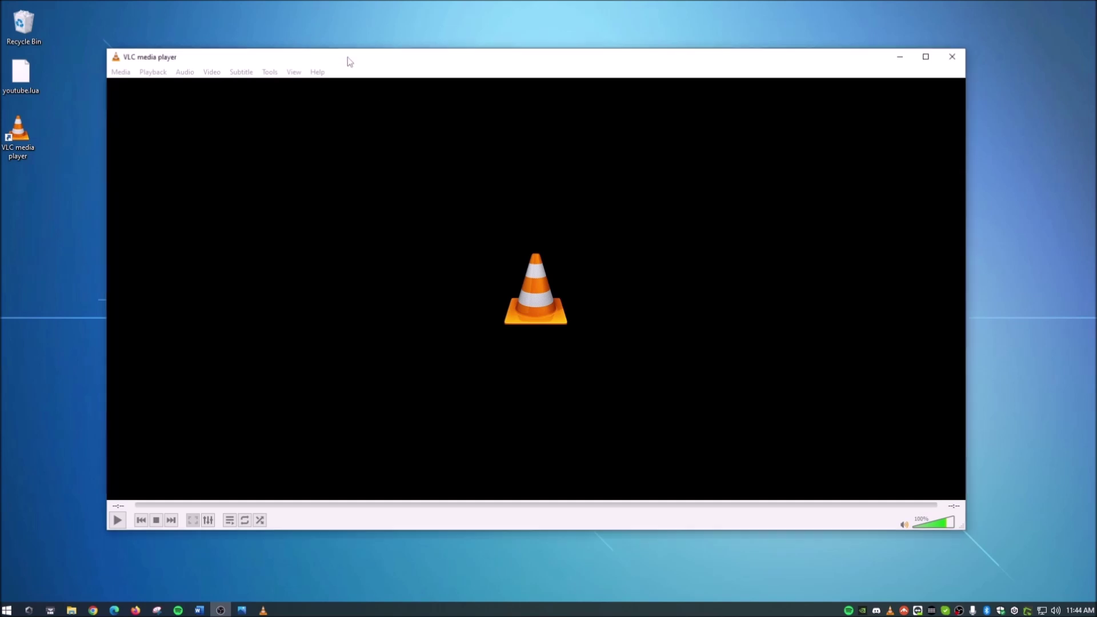
{"action": "left_click_drag", "start_coordinate": [347, 57], "coordinate": [352, 53]}
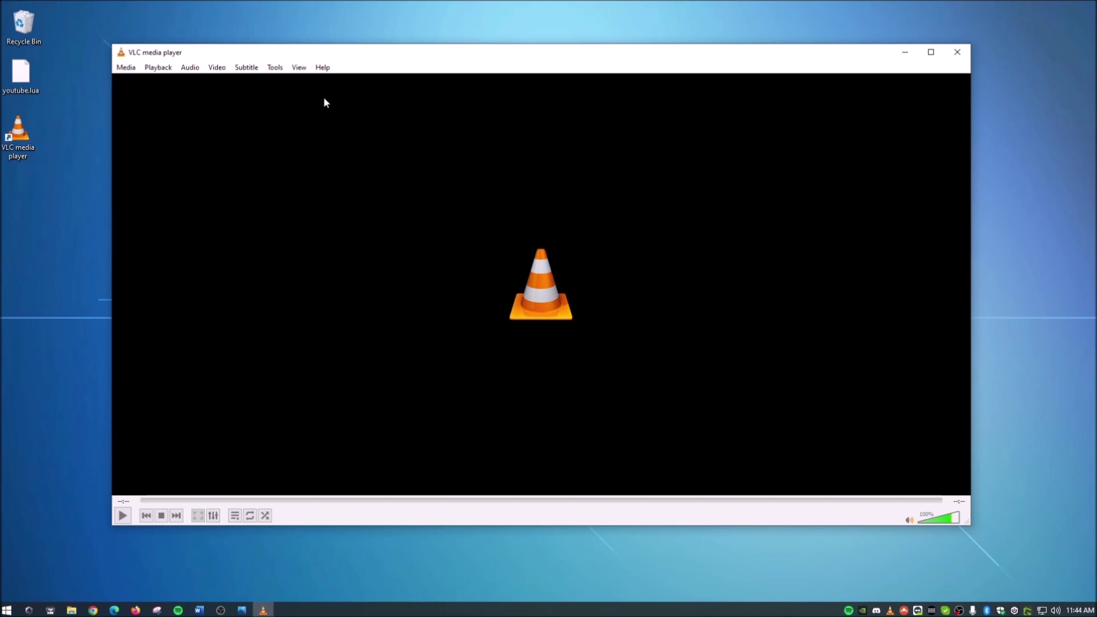
{"action": "mouse_move", "coordinate": [398, 51]}
{"action": "left_mouse_down"}
{"action": "mouse_move", "coordinate": [412, 44]}
{"action": "mouse_move", "coordinate": [389, 39]}
{"action": "left_mouse_up"}
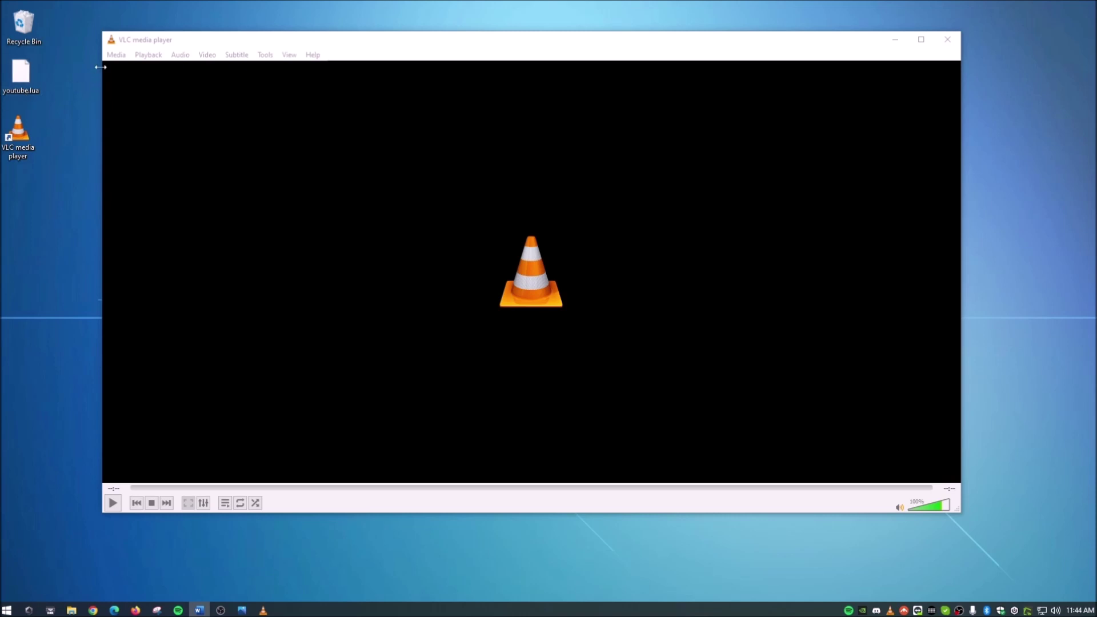
{"action": "left_click", "coordinate": [117, 56]}
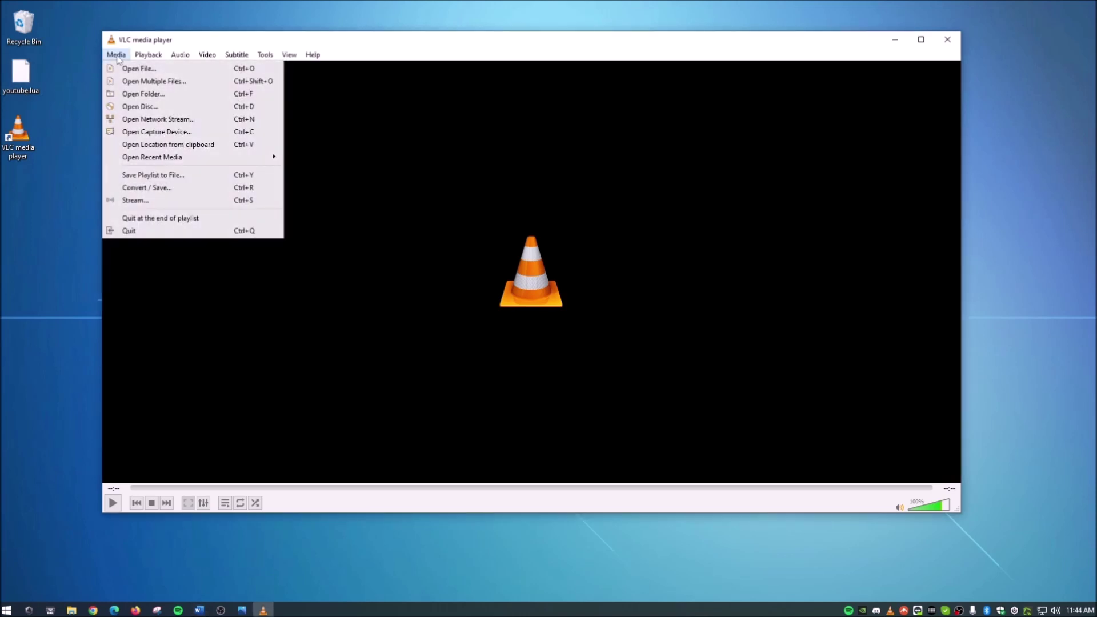
{"action": "left_click", "coordinate": [169, 119]}
{"action": "left_click", "coordinate": [524, 222]}
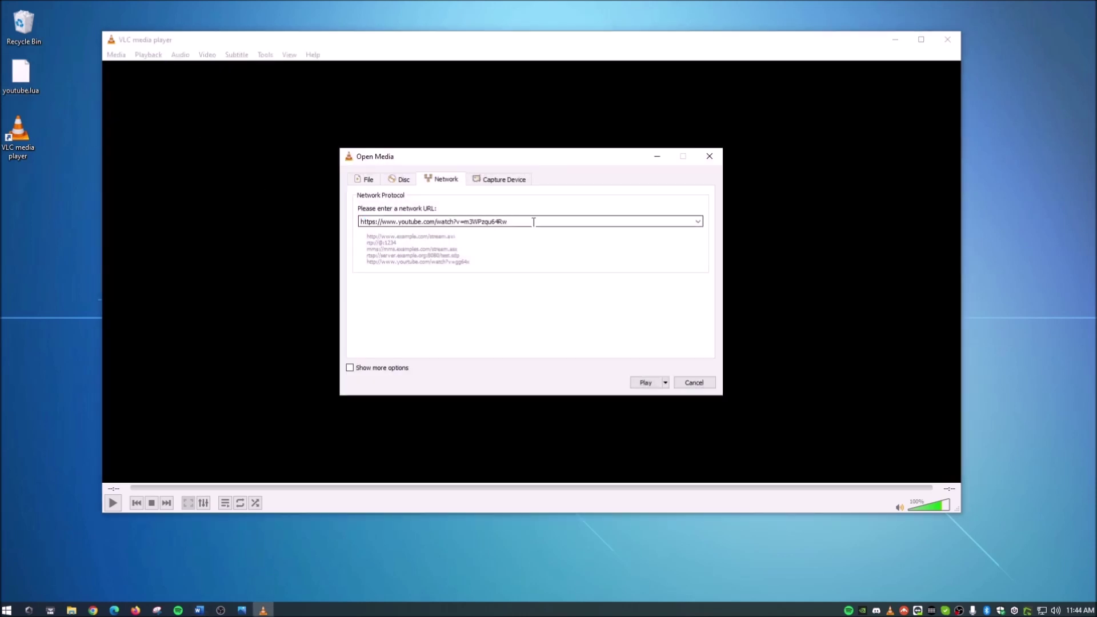
{"action": "key", "text": "ctrl+a"}
{"action": "key", "text": "BackSpace"}
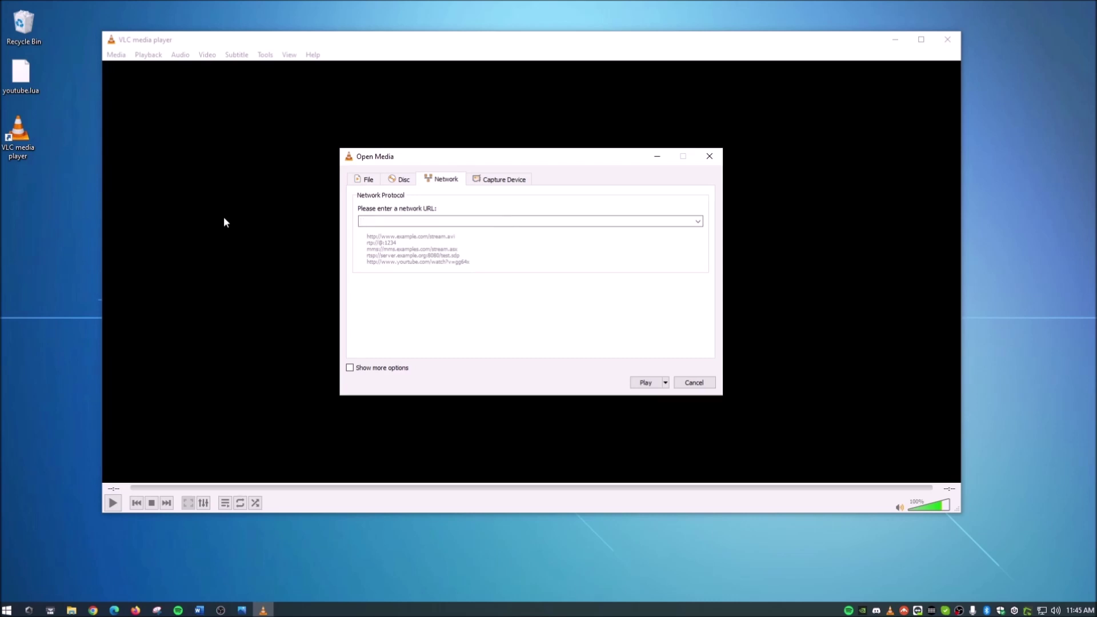
{"action": "type", "text": "https://www.youtube.com/watch?v=m3WPzqu64Rw"}
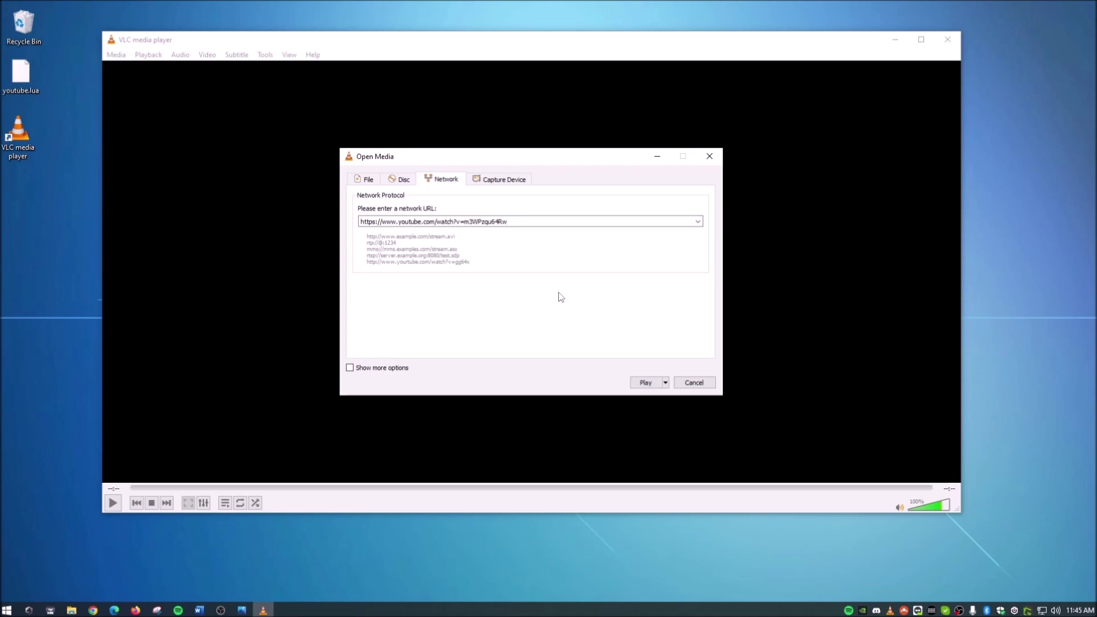
{"action": "left_click", "coordinate": [645, 383]}
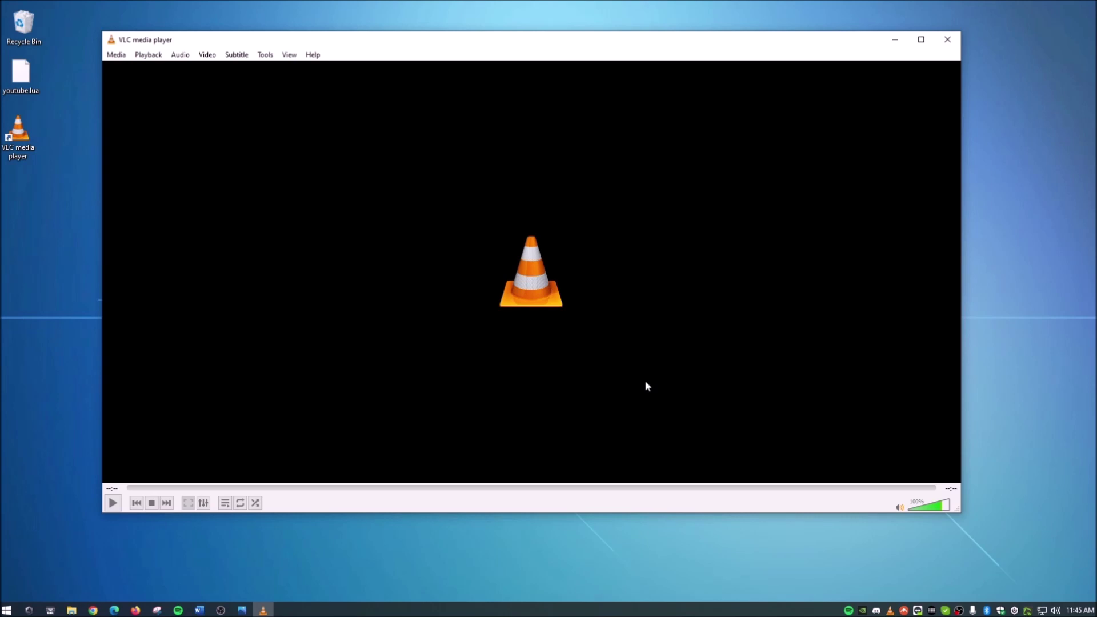
{"action": "left_click", "coordinate": [948, 40]}
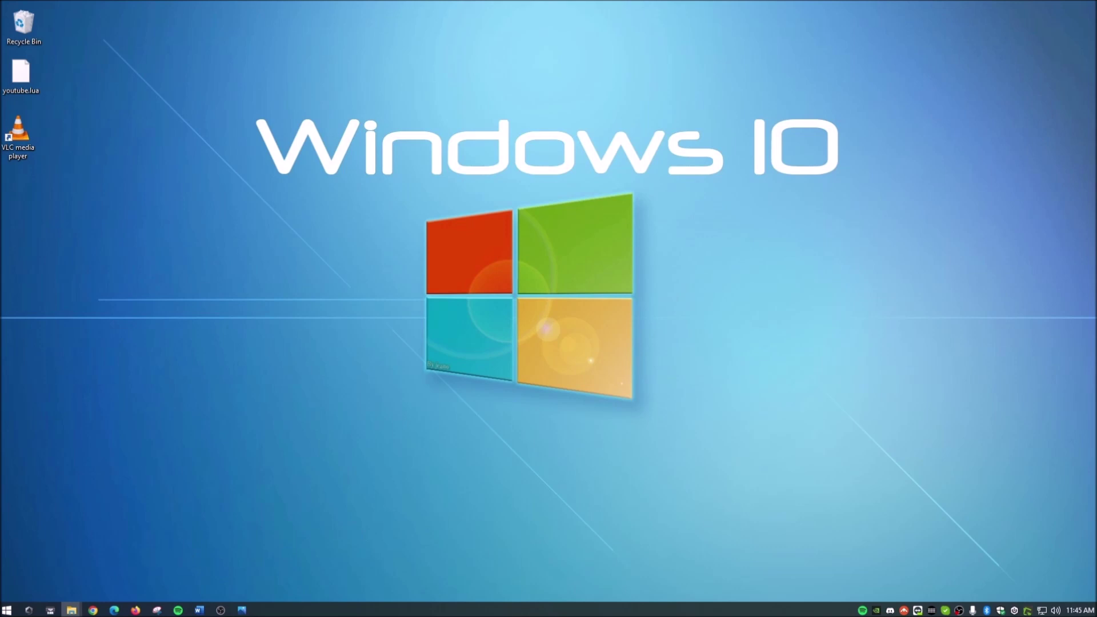
Step: Open File Explorer and go to the folder C:\Program Files\VideoLAN\VLC\lua\playlist
{"action": "key", "text": "super+e"}
{"action": "left_click_drag", "start_coordinate": [475, 79], "coordinate": [421, 69]}
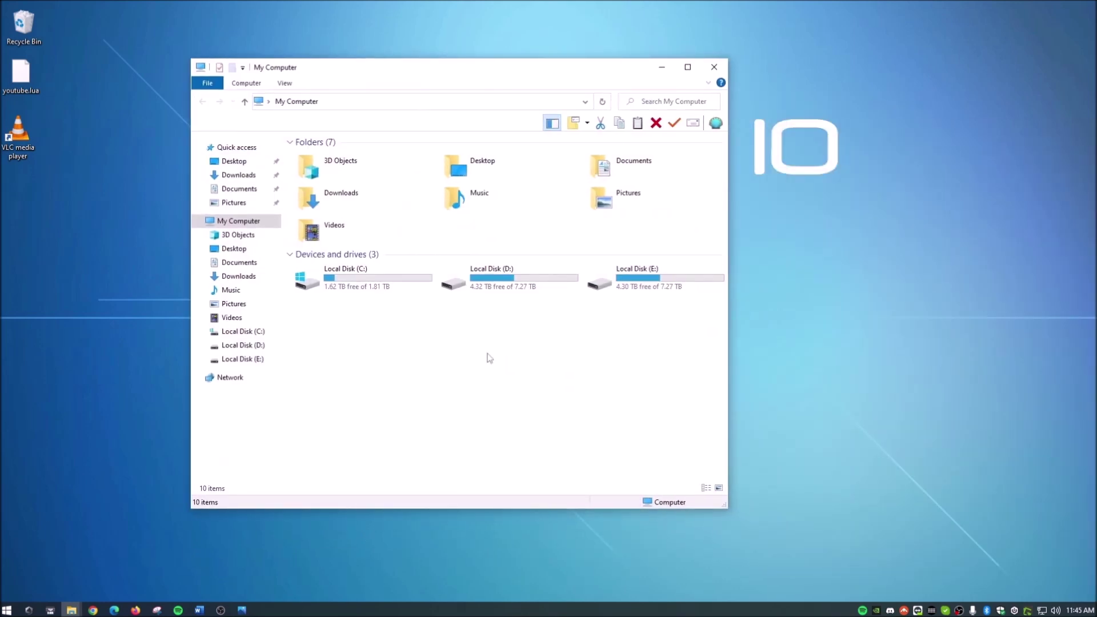
{"action": "double_click", "coordinate": [354, 282]}
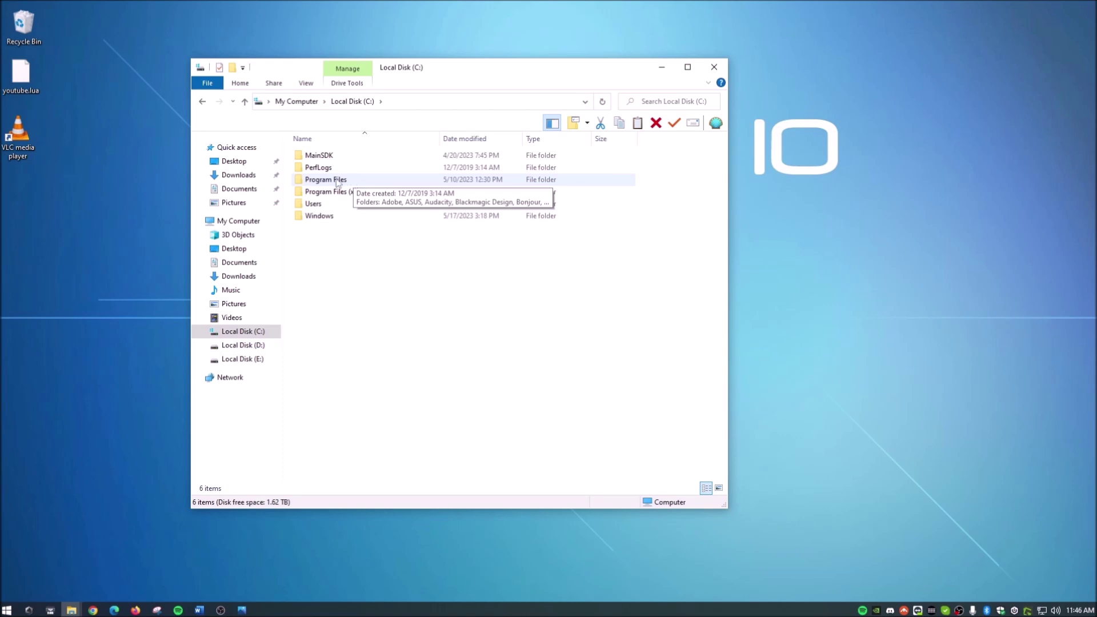
{"action": "double_click", "coordinate": [336, 180]}
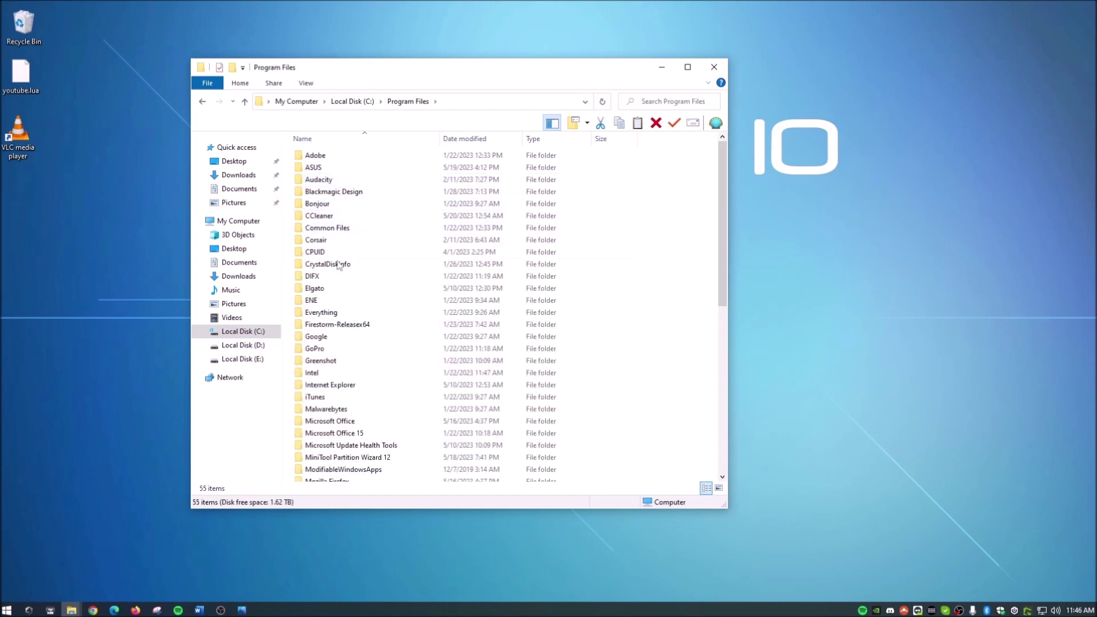
{"action": "scroll", "coordinate": [340, 268], "scroll_direction": "down", "scroll_amount": 9}
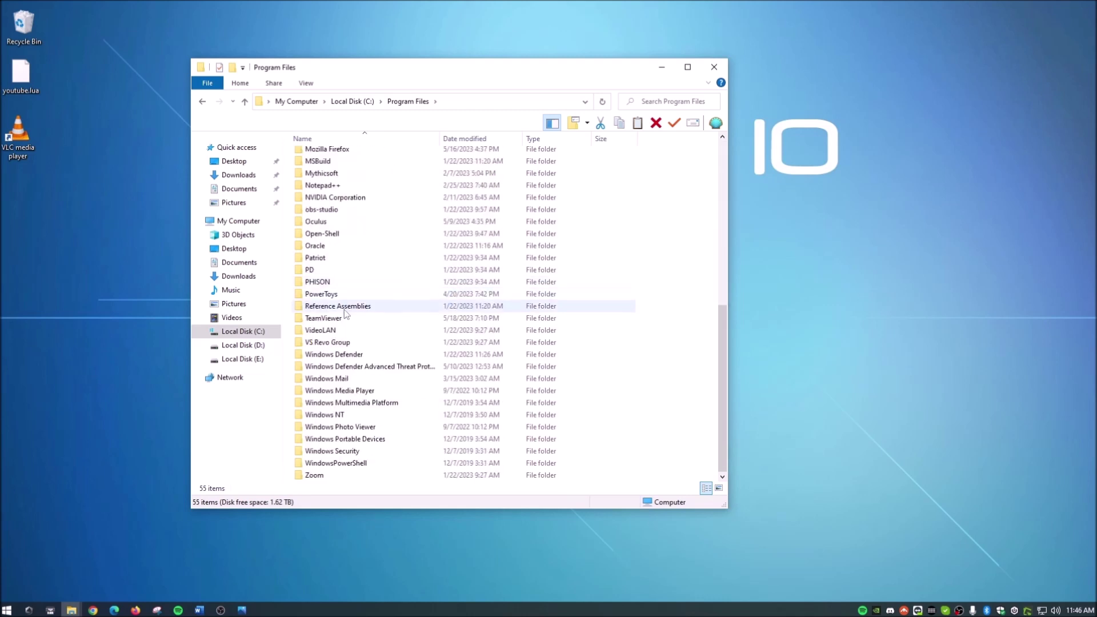
{"action": "double_click", "coordinate": [321, 330]}
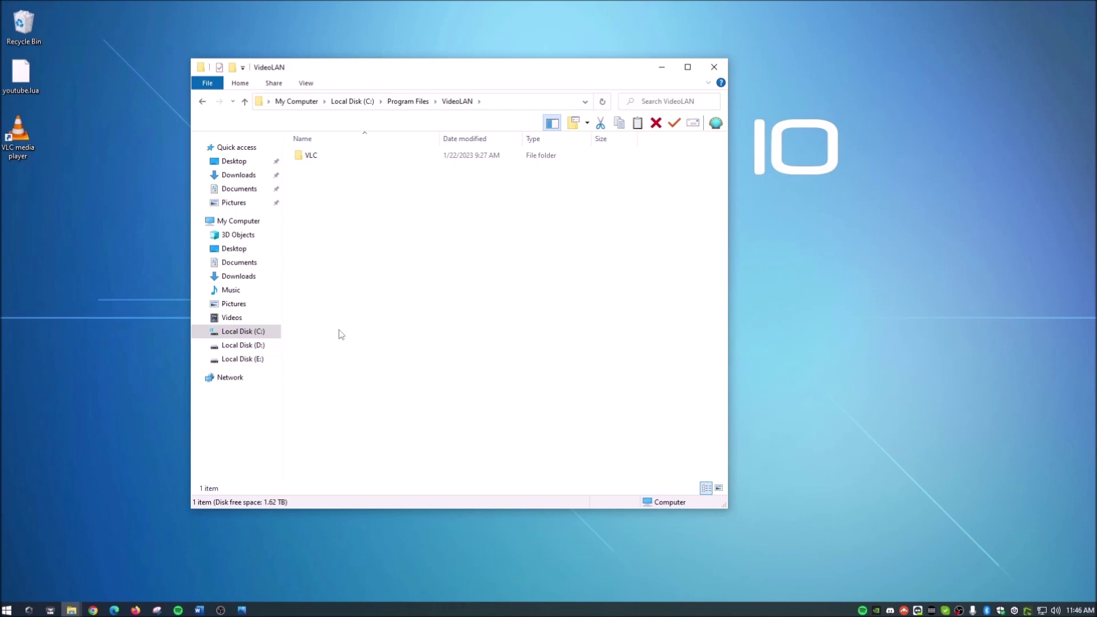
{"action": "double_click", "coordinate": [309, 156]}
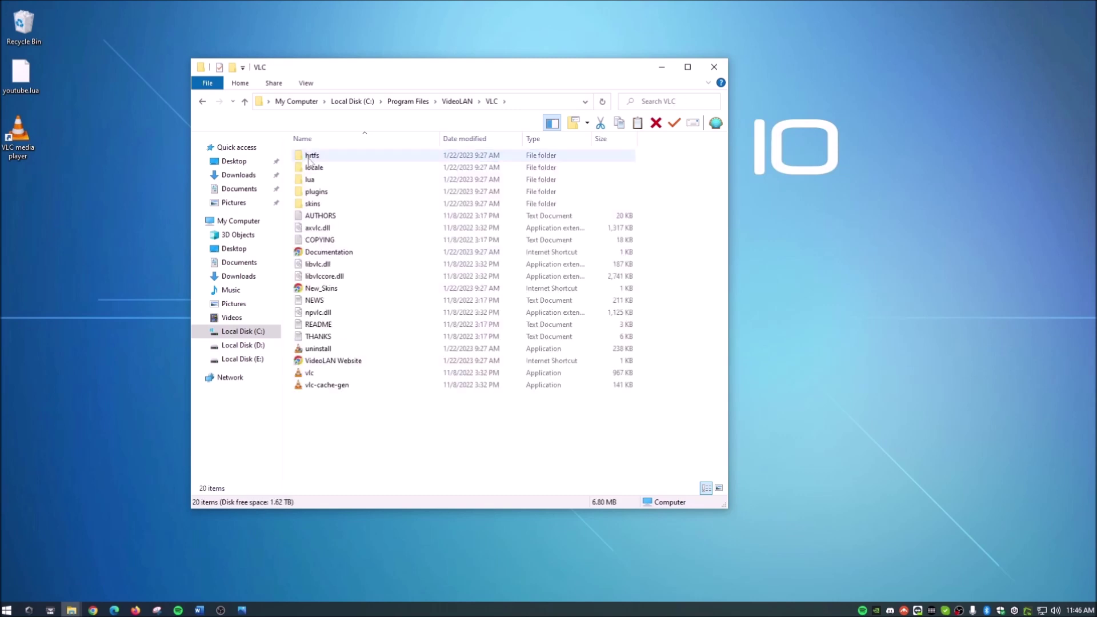
{"action": "double_click", "coordinate": [344, 181]}
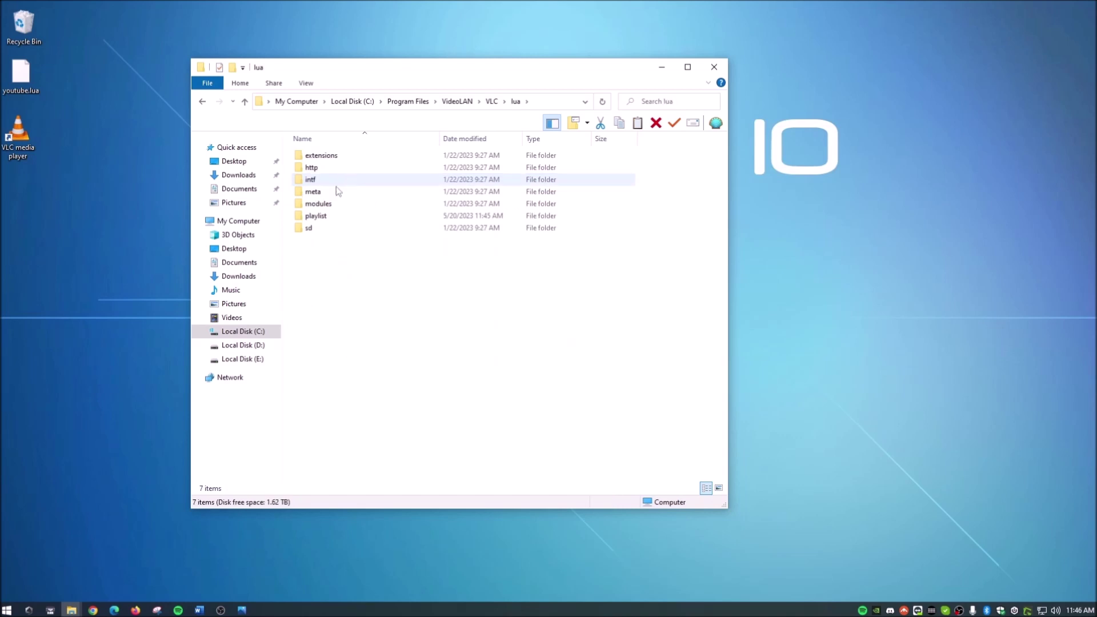
{"action": "double_click", "coordinate": [331, 216]}
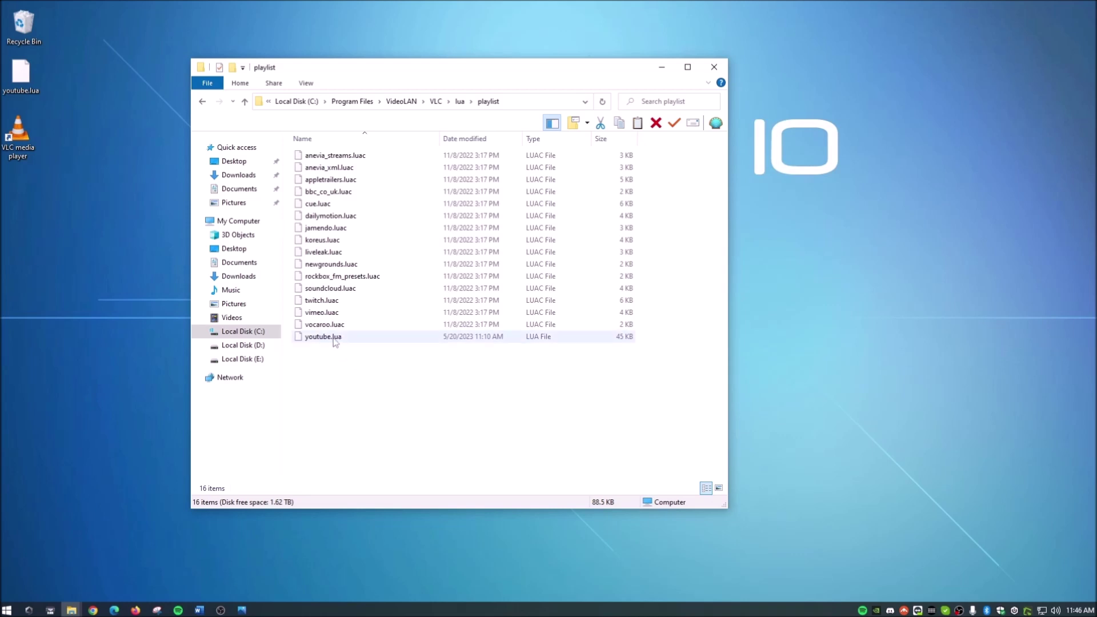
Step: Replace youtube.lua in the playlist folder by deleting it and pasting the desktop copy of youtube.lua with administrator permission
{"action": "right_click", "coordinate": [336, 338]}
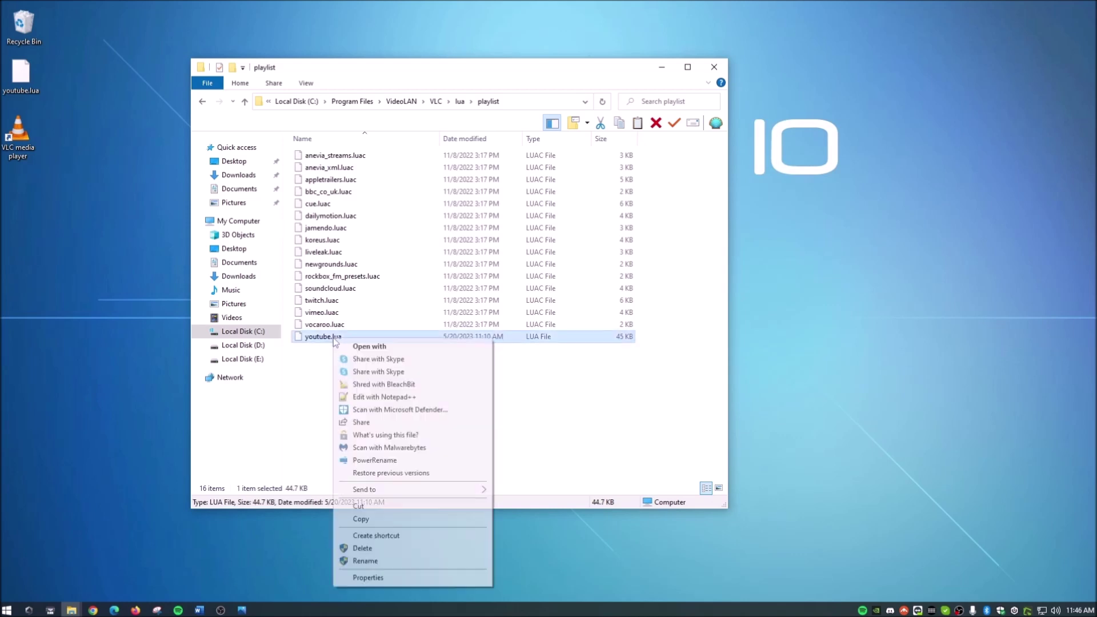
{"action": "left_click", "coordinate": [363, 550]}
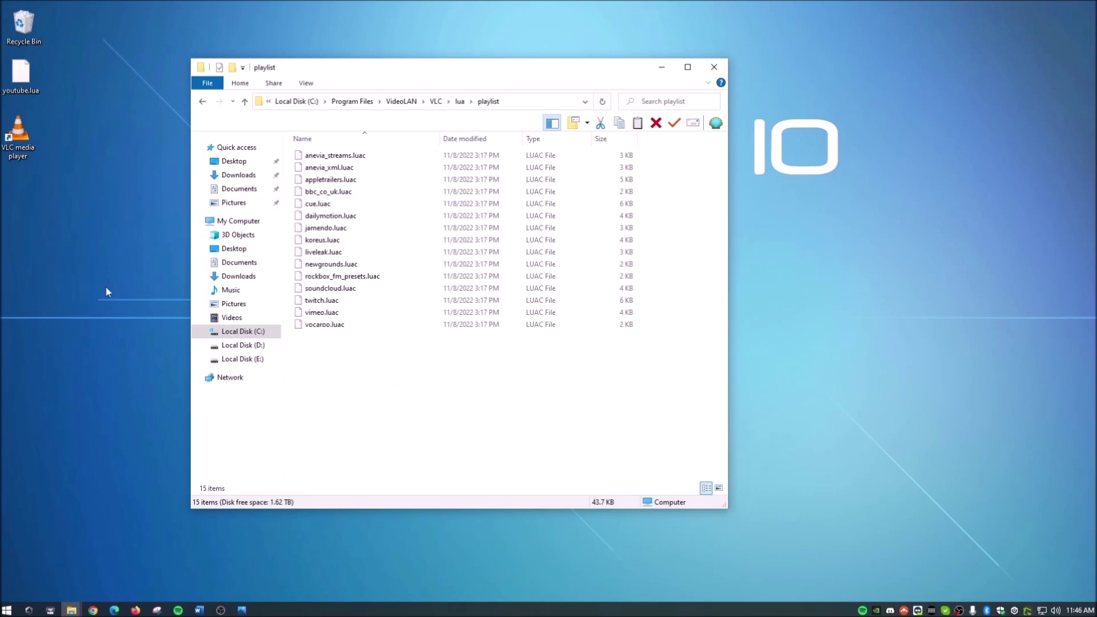
{"action": "left_click", "coordinate": [23, 78]}
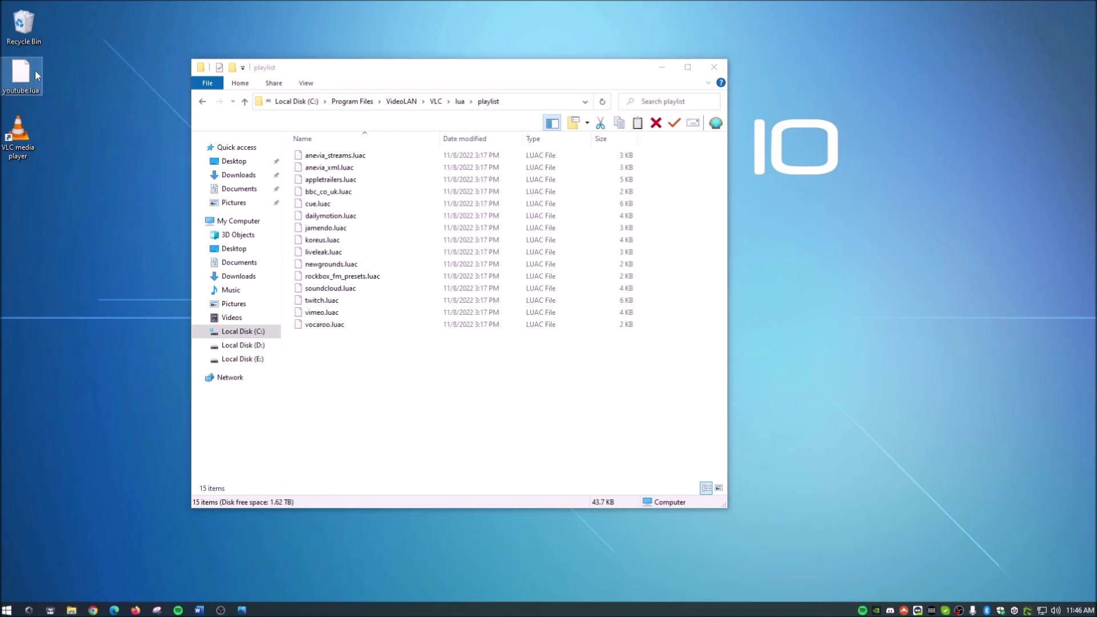
{"action": "right_click", "coordinate": [23, 78]}
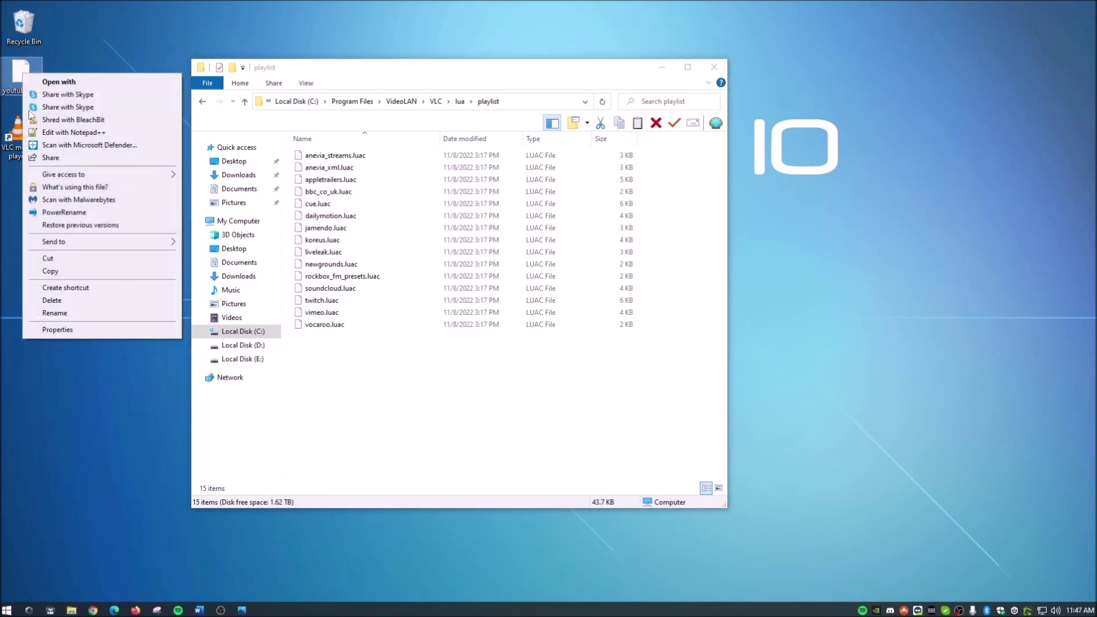
{"action": "left_click", "coordinate": [60, 273]}
{"action": "left_click", "coordinate": [391, 409]}
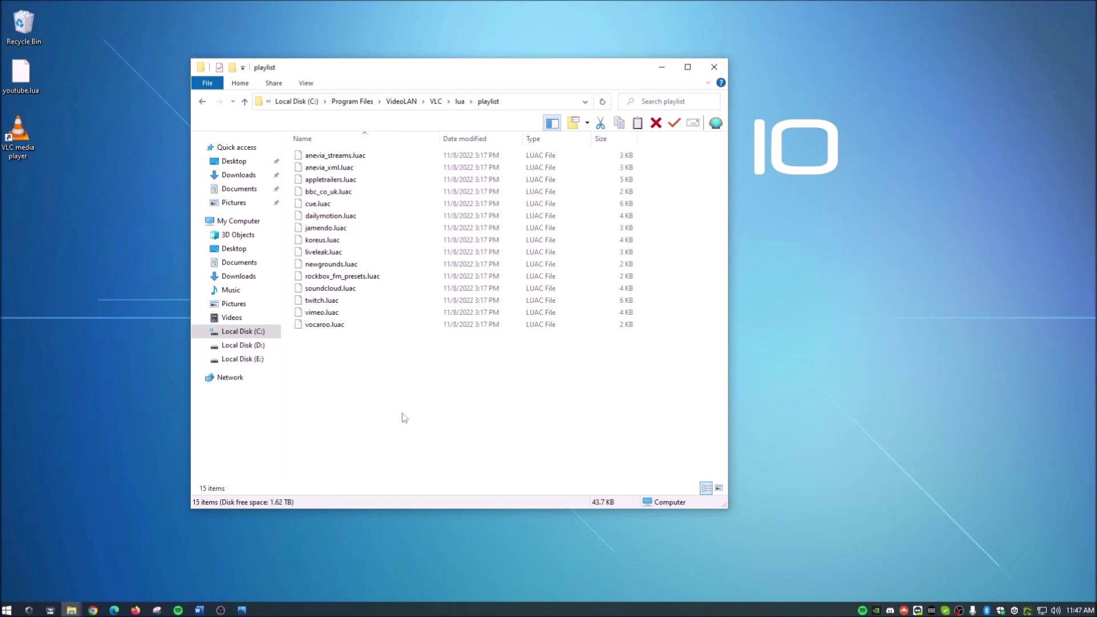
{"action": "right_click", "coordinate": [376, 374]}
{"action": "left_click", "coordinate": [406, 455]}
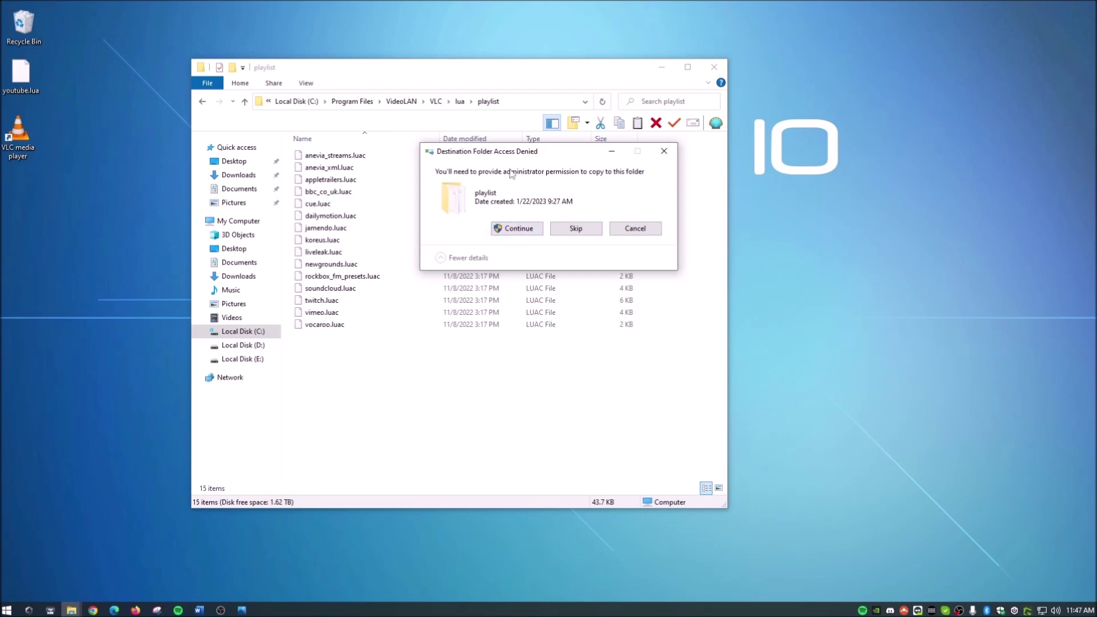
{"action": "left_click", "coordinate": [520, 229]}
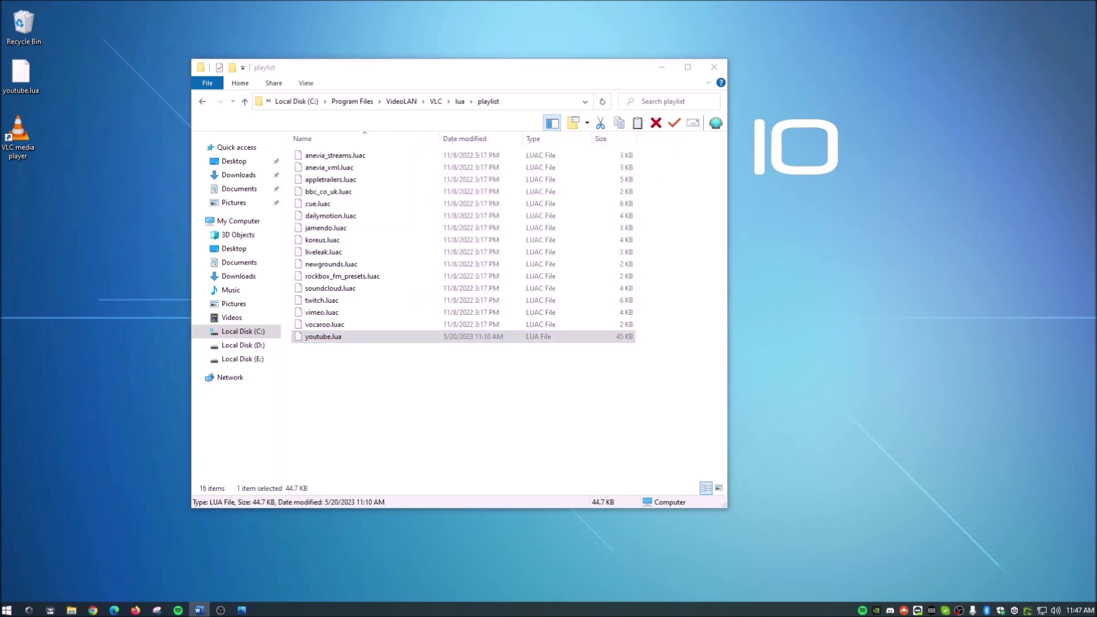
{"action": "left_click", "coordinate": [323, 338]}
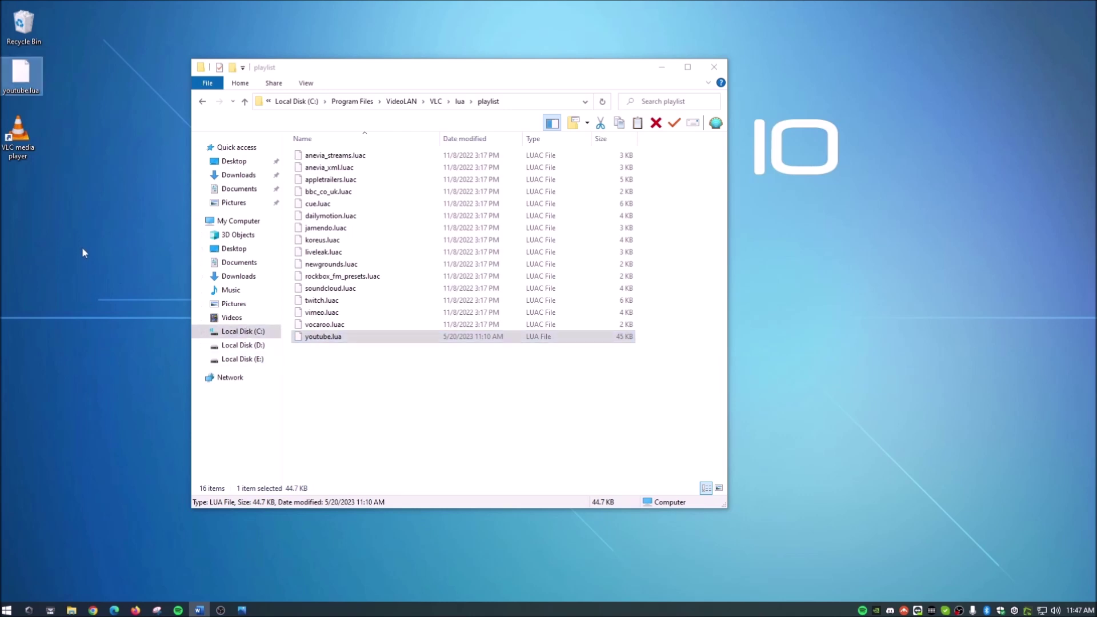
{"action": "double_click", "coordinate": [25, 131]}
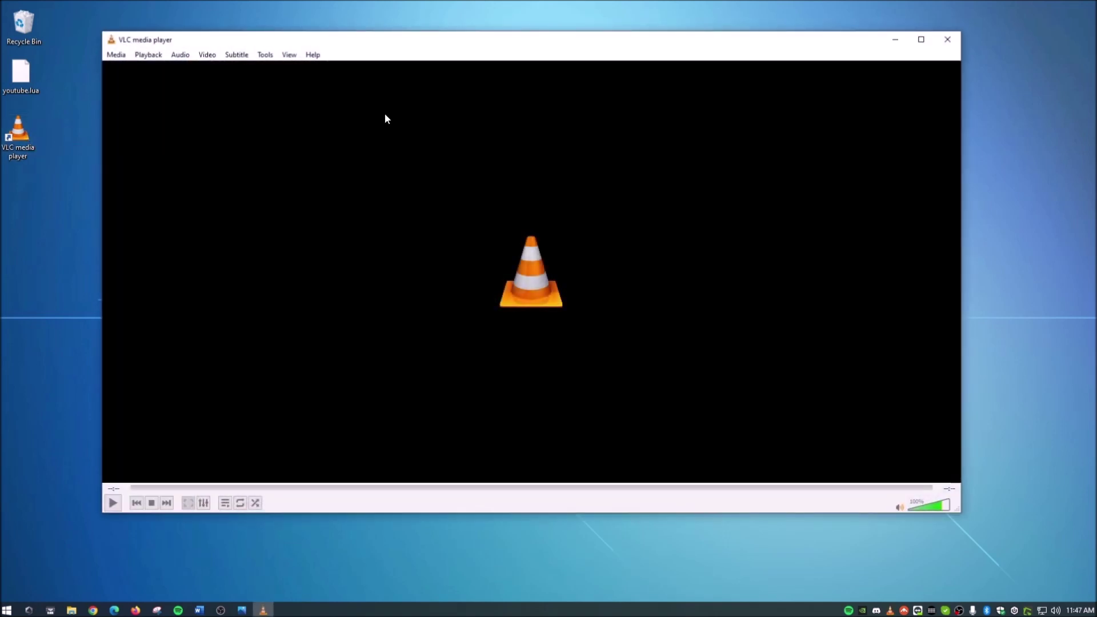
{"action": "left_click", "coordinate": [118, 55]}
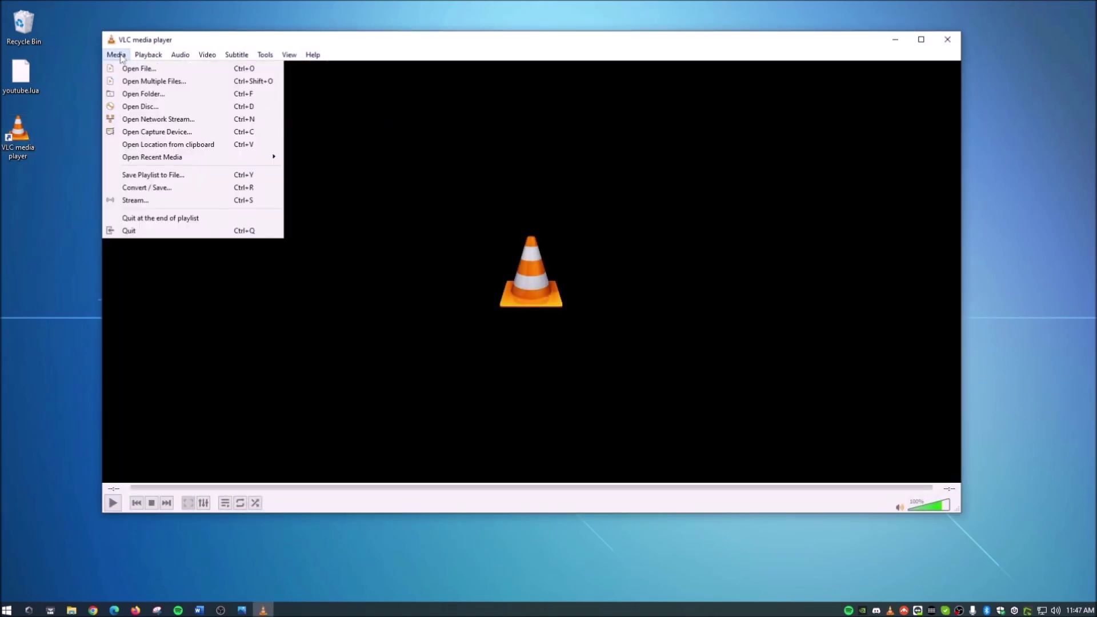
{"action": "left_click", "coordinate": [166, 120]}
{"action": "left_click", "coordinate": [524, 222]}
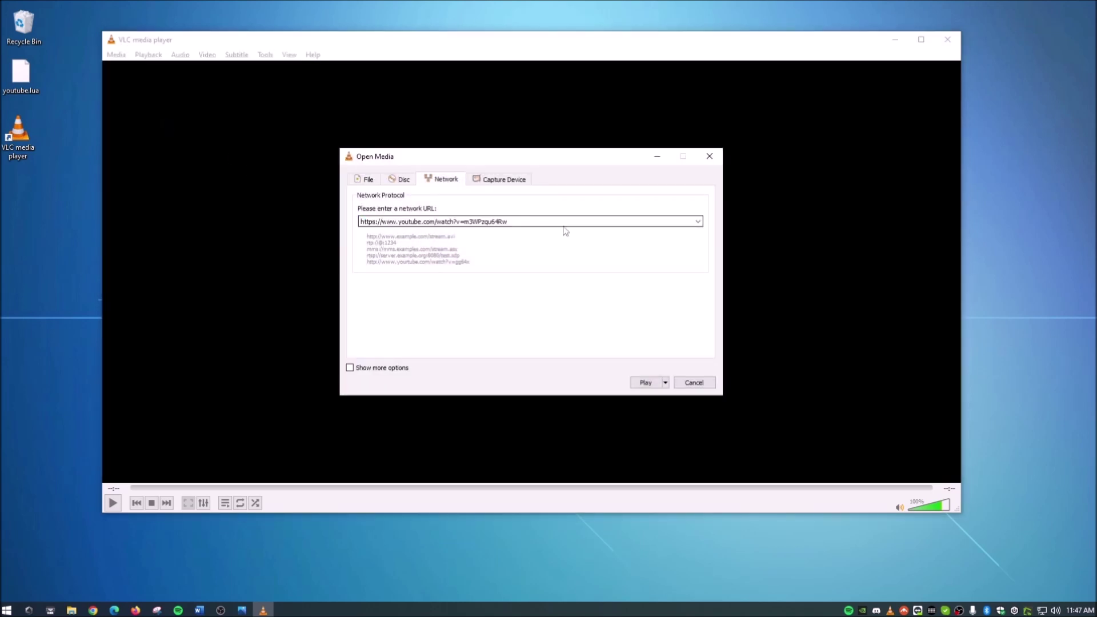
{"action": "key", "text": "ctrl+a"}
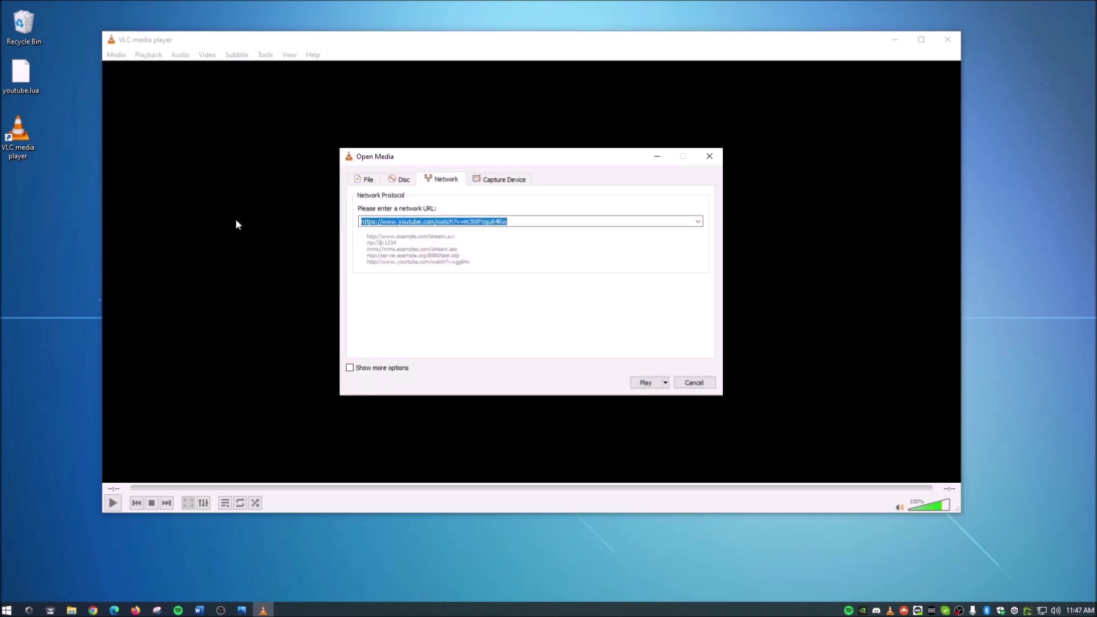
{"action": "key", "text": "BackSpace"}
{"action": "right_click", "coordinate": [386, 221]}
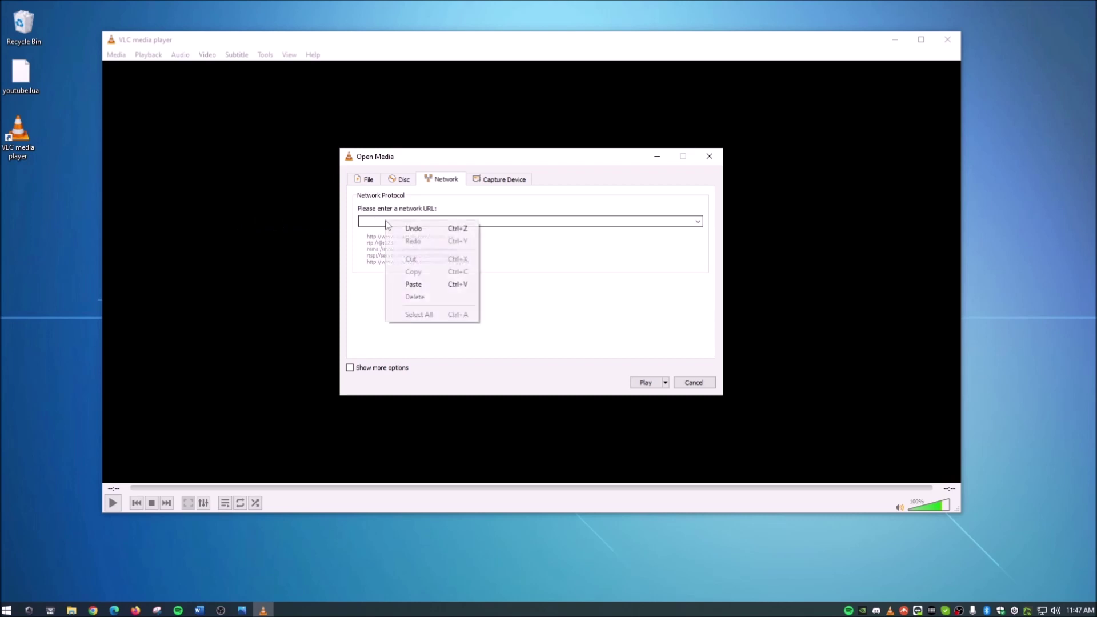
{"action": "left_click", "coordinate": [408, 284]}
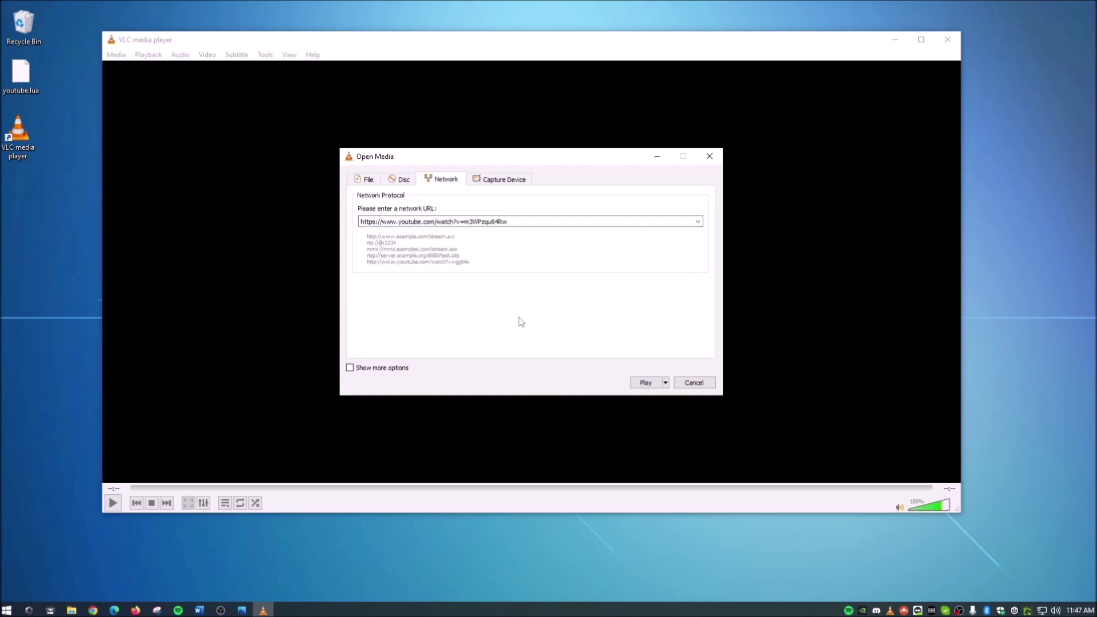
{"action": "left_click", "coordinate": [645, 382]}
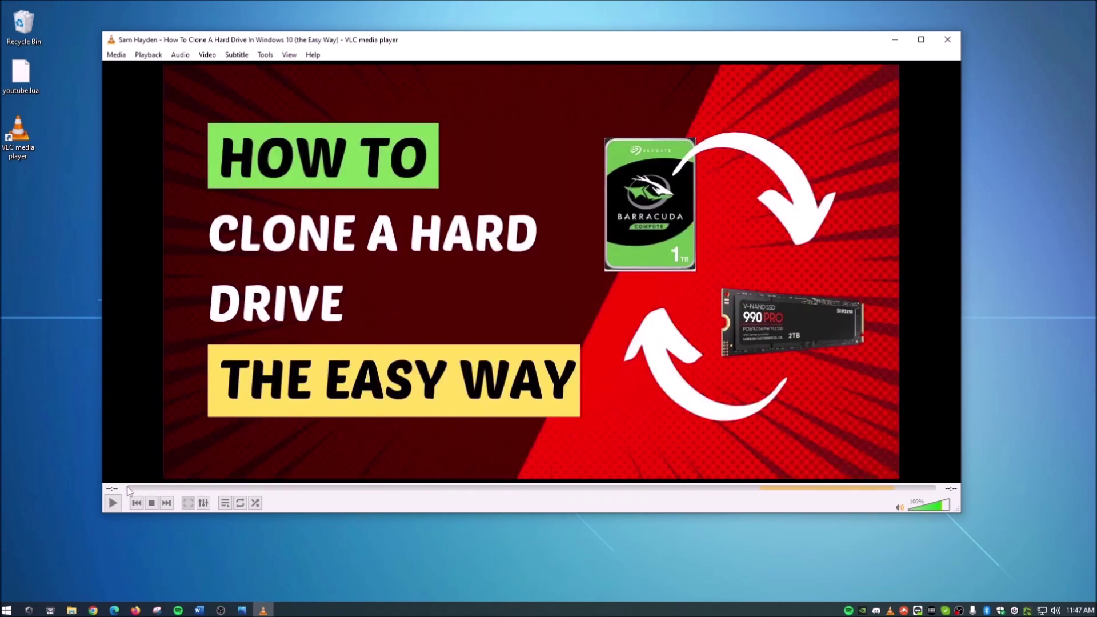
{"action": "left_click", "coordinate": [114, 504]}
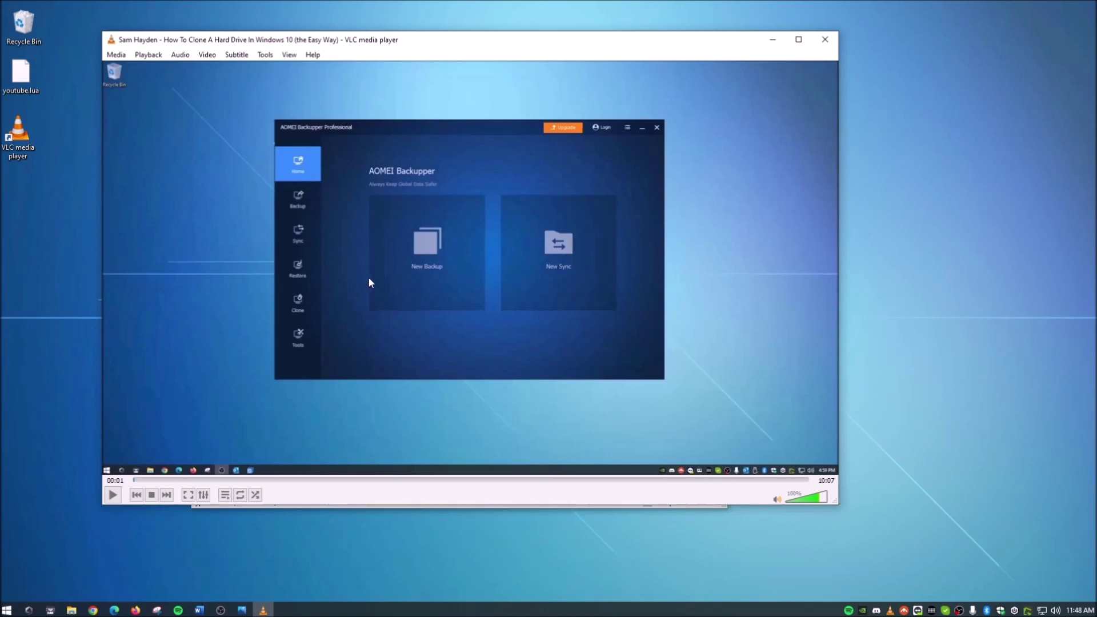
Step: Move the player window further into the middle of the desktop and close VLC media player
{"action": "left_click_drag", "start_coordinate": [609, 39], "coordinate": [653, 53]}
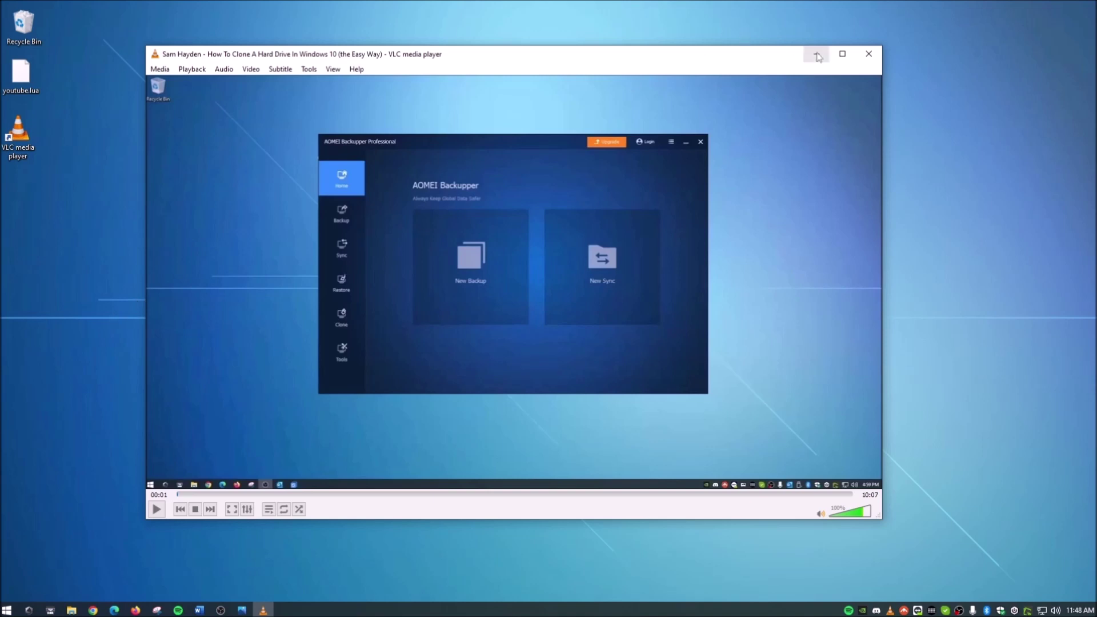
{"action": "left_click_drag", "start_coordinate": [687, 58], "coordinate": [723, 62]}
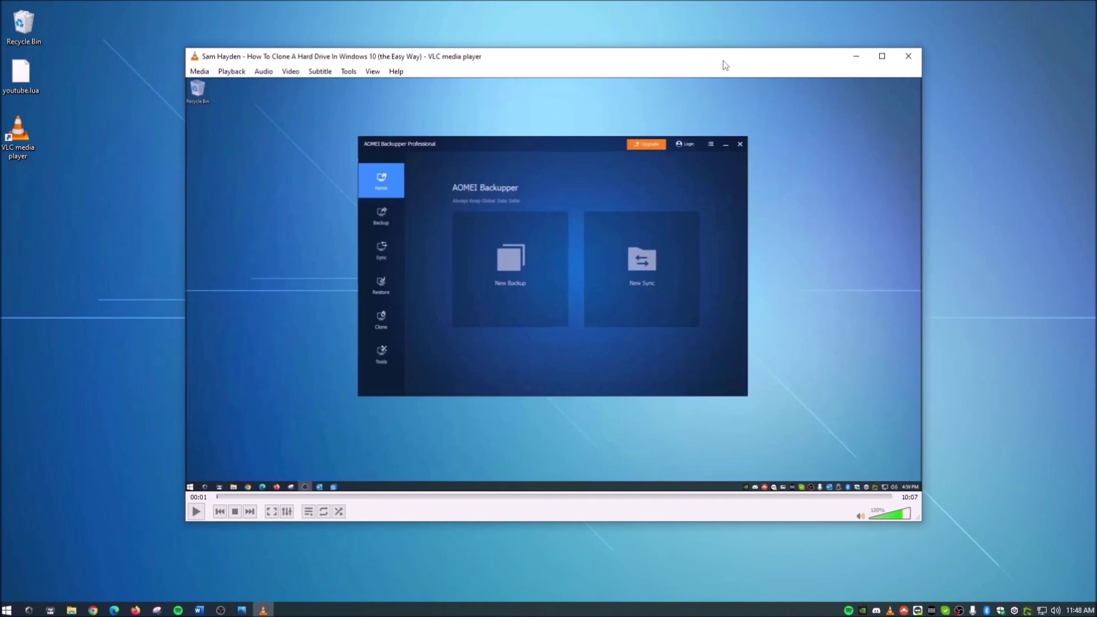
{"action": "left_click", "coordinate": [909, 56]}
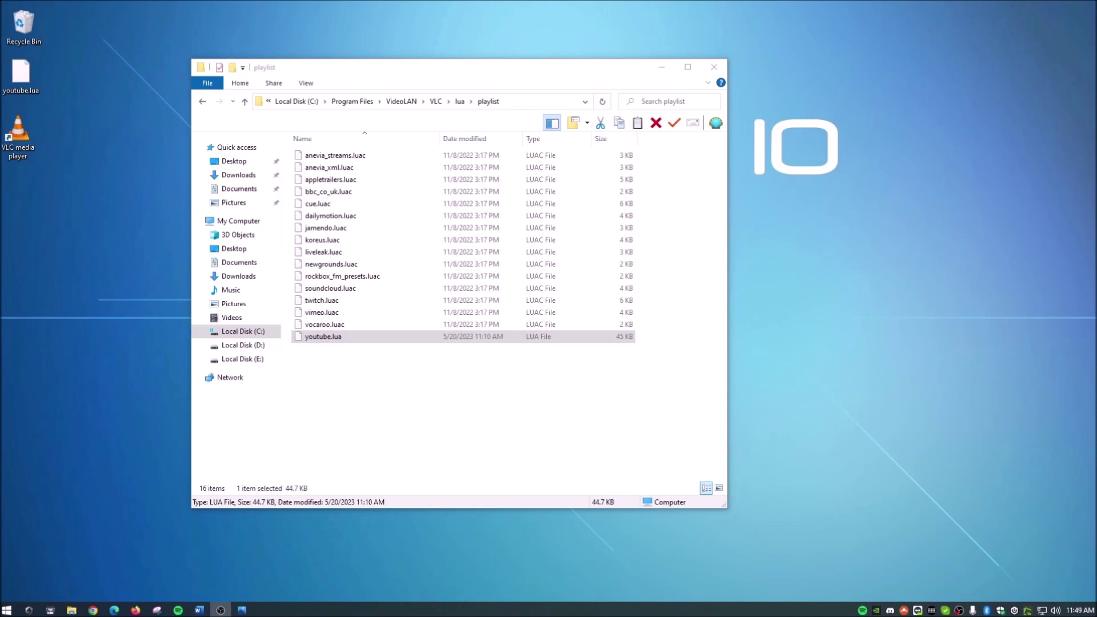